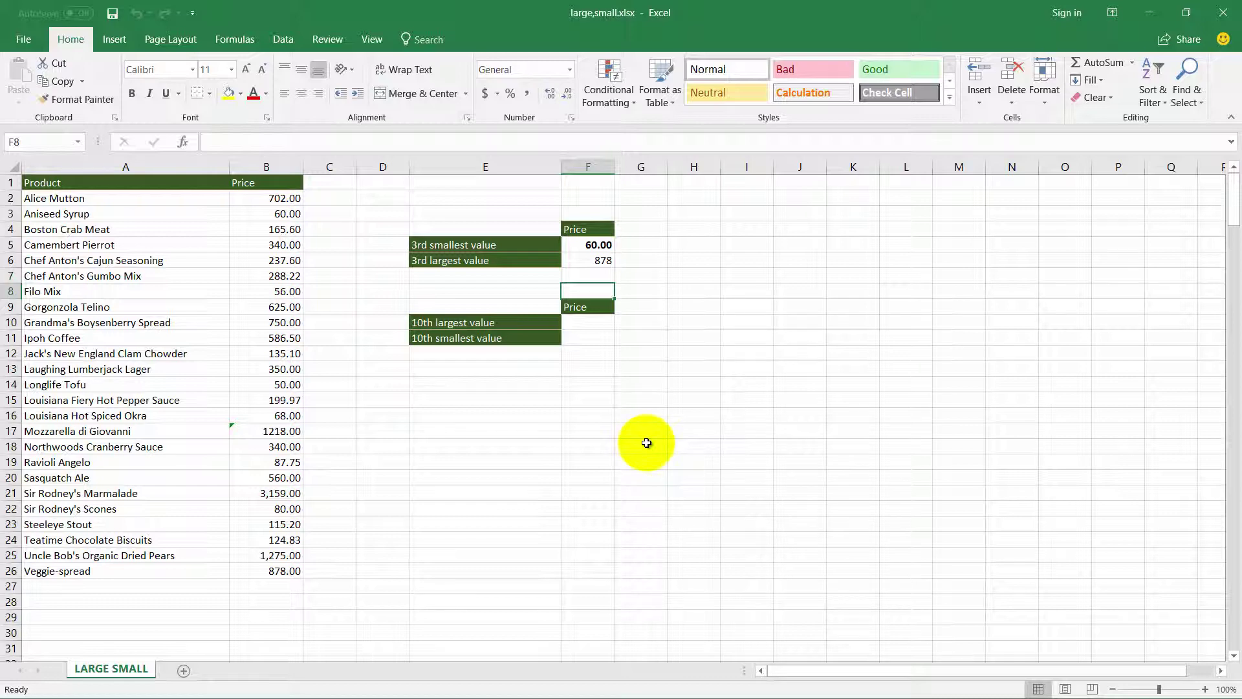
# Review the product names and prices, and inspect the 3rd smallest and 3rd largest formulas
pyautogui.click(152, 196)
pyautogui.moveTo(152, 233); pyautogui.dragTo(169, 558)
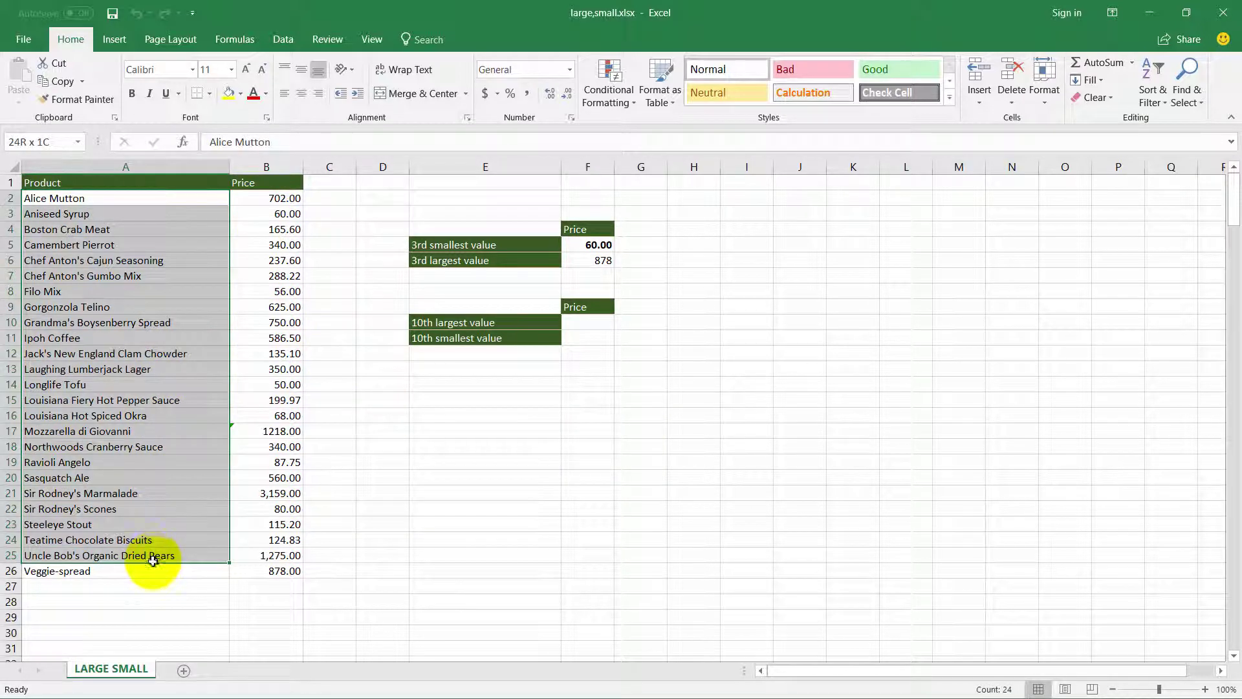
pyautogui.moveTo(285, 198); pyautogui.dragTo(275, 570)
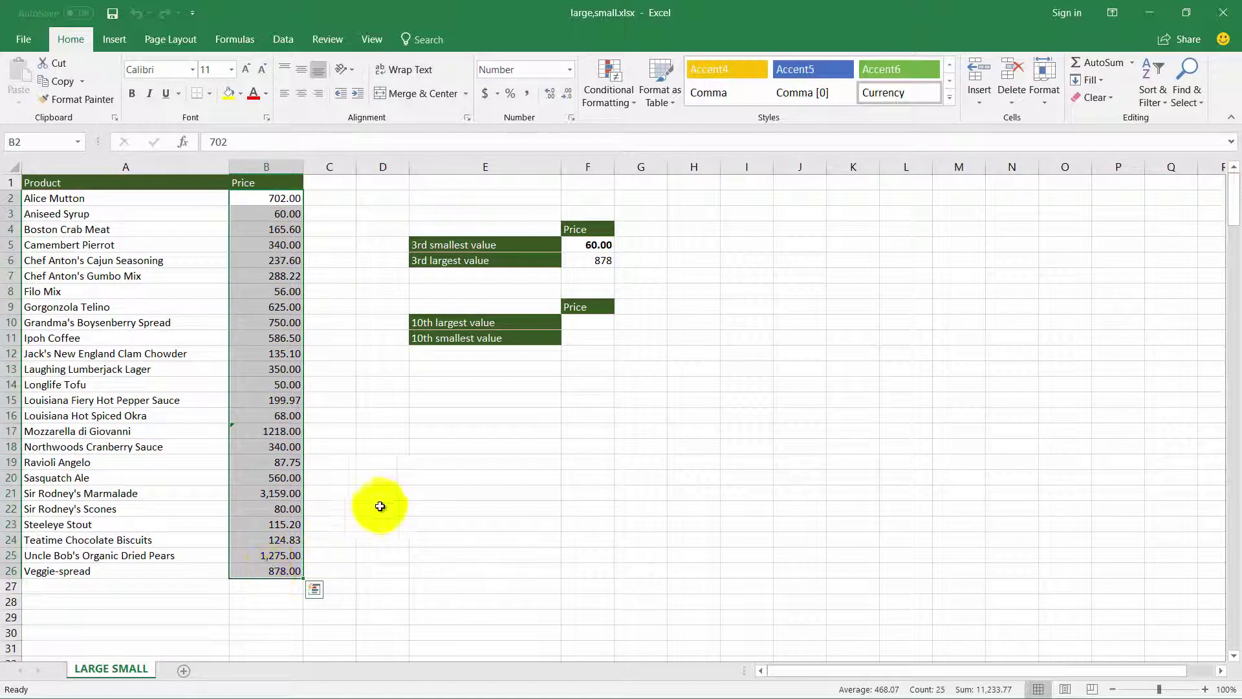
pyautogui.click(402, 464)
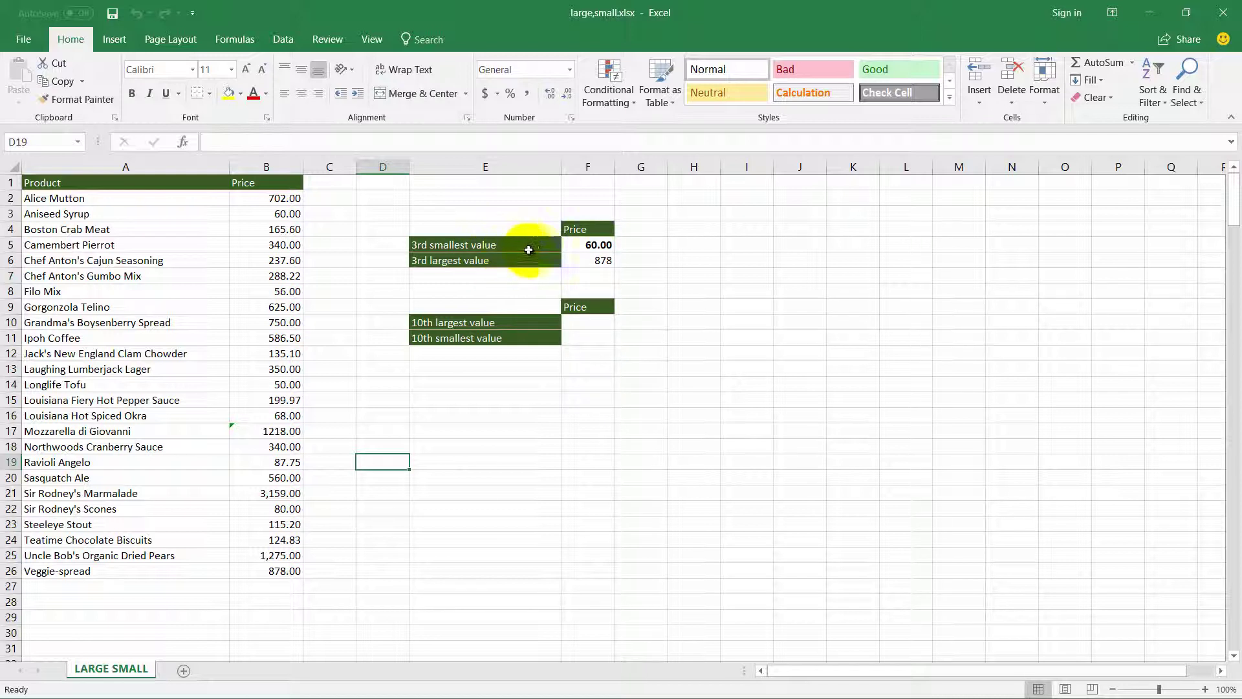
pyautogui.click(578, 244)
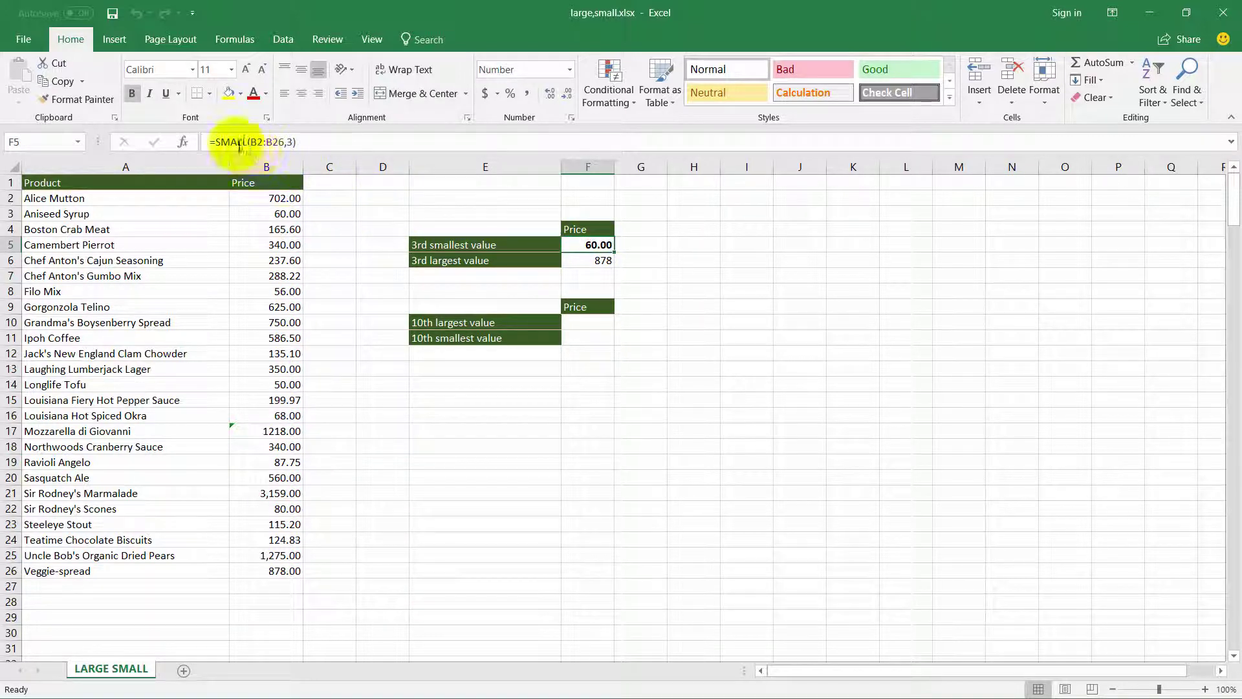
pyautogui.click(599, 261)
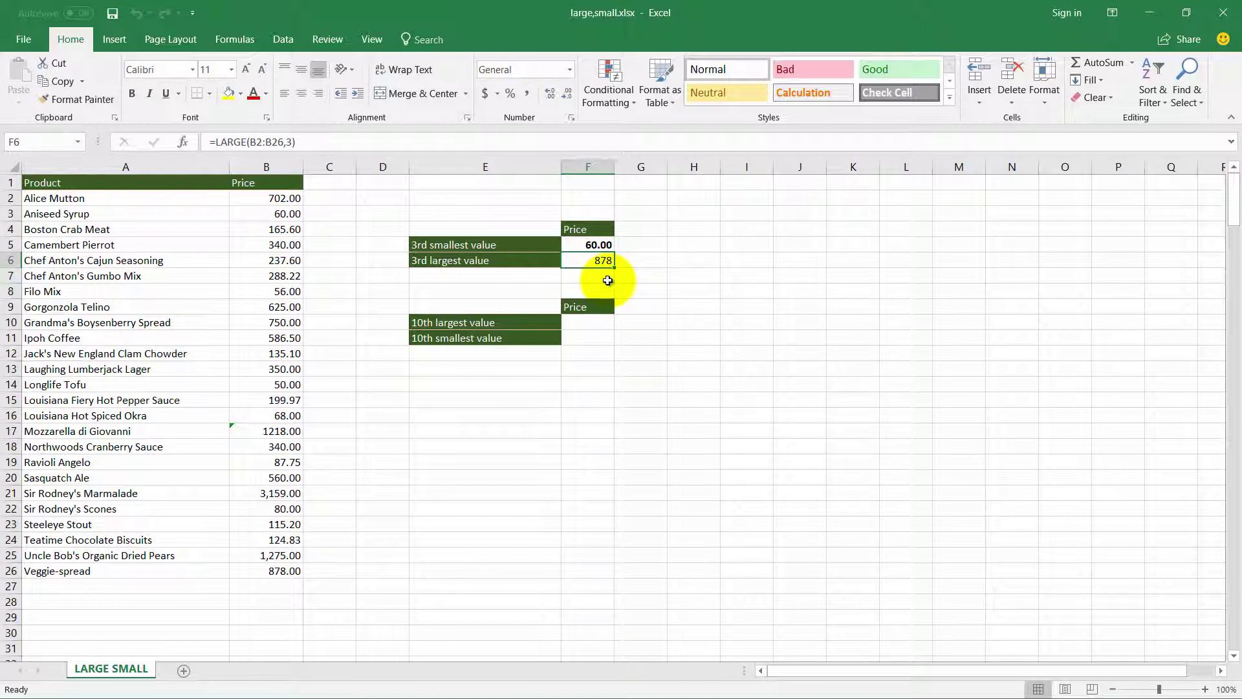
# Enter =LARGE(B2:B26,10) in F10, returning 340
pyautogui.click(585, 324)
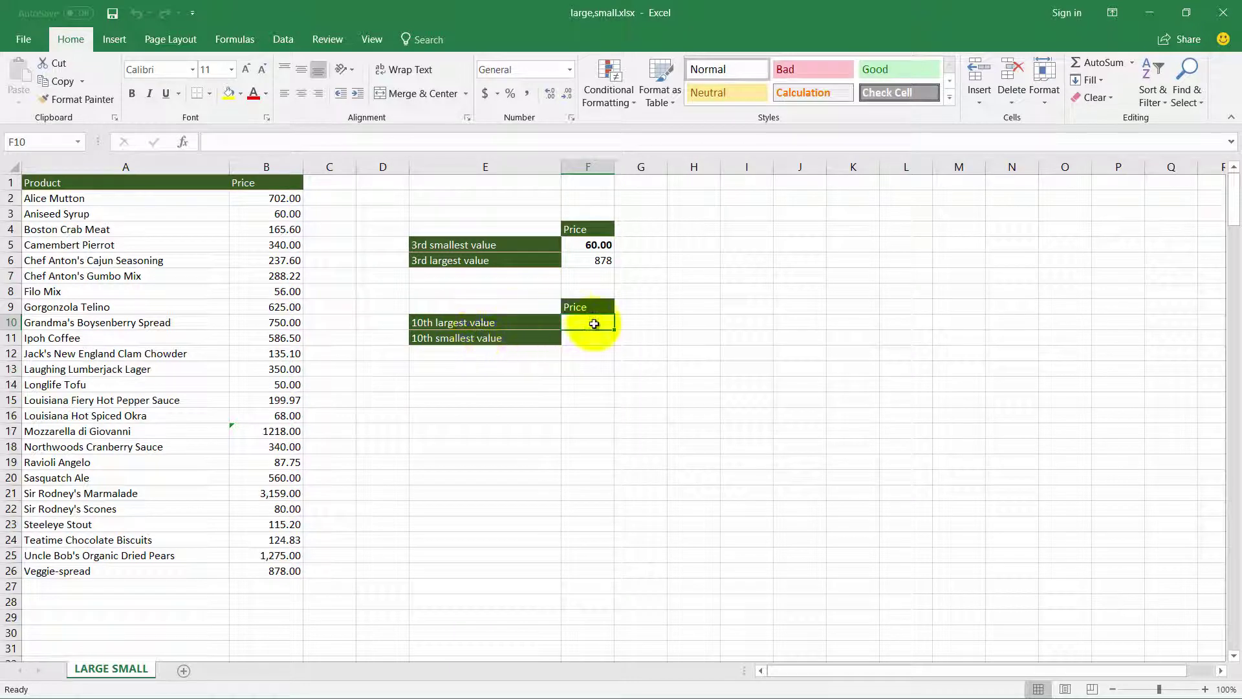
pyautogui.write('=')
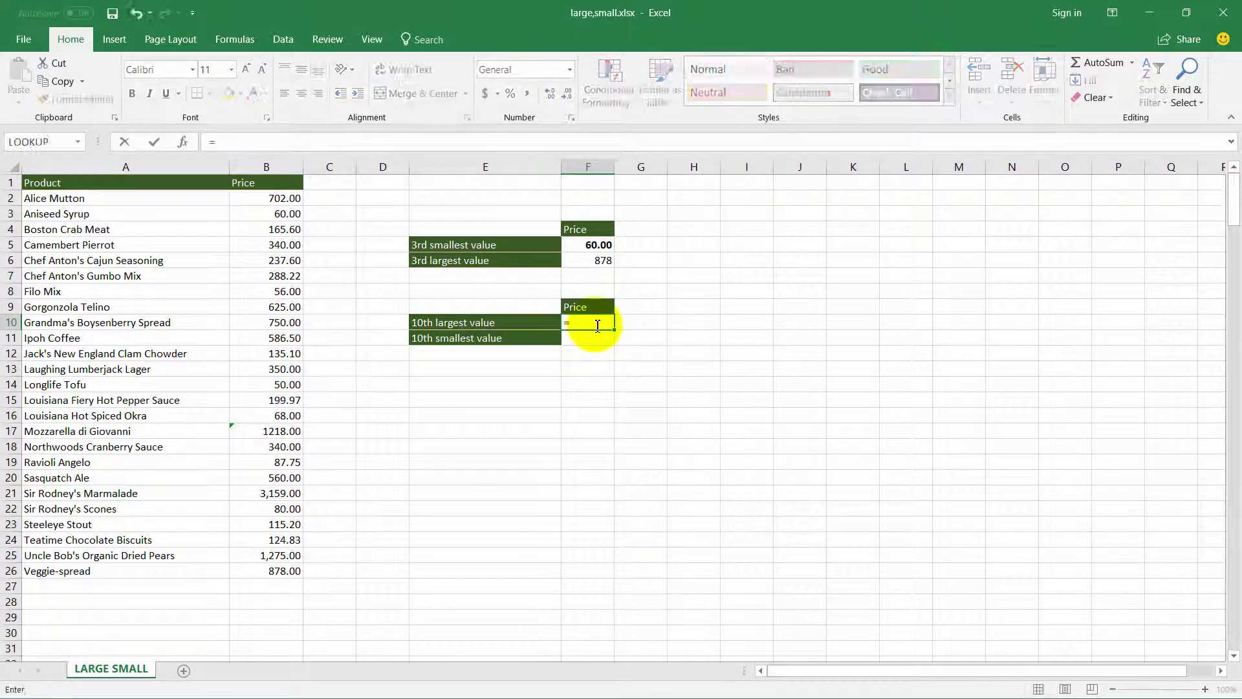
pyautogui.write('large')
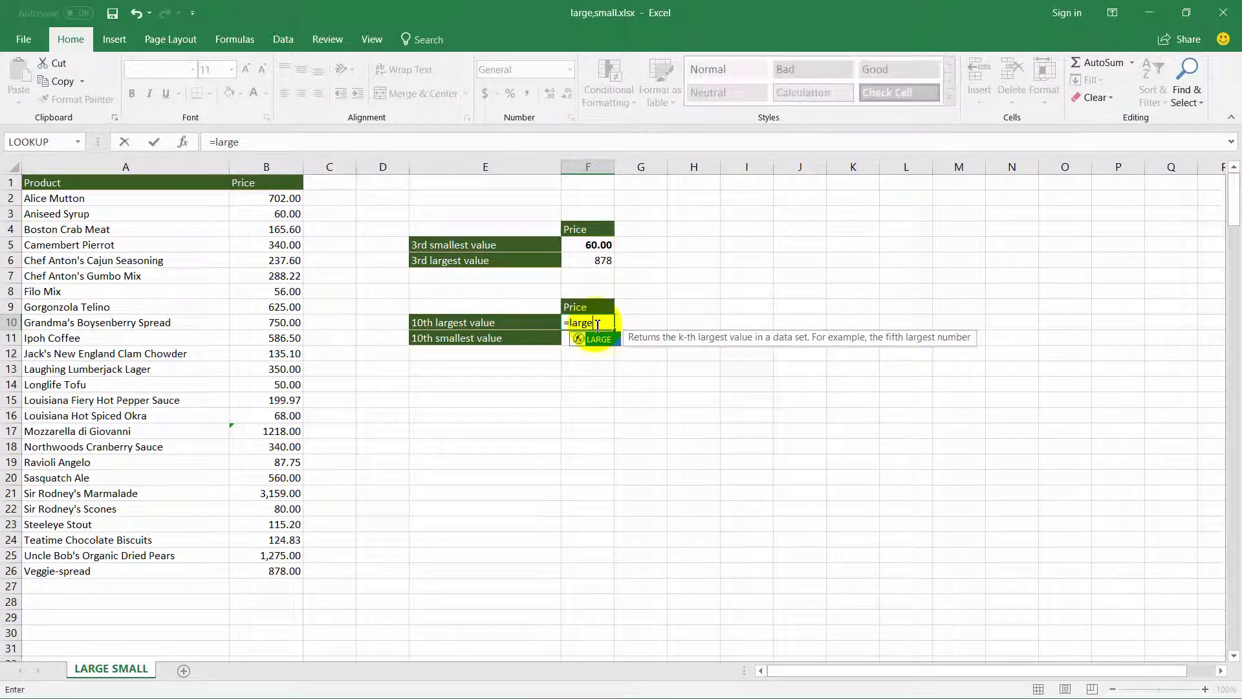
pyautogui.write('(')
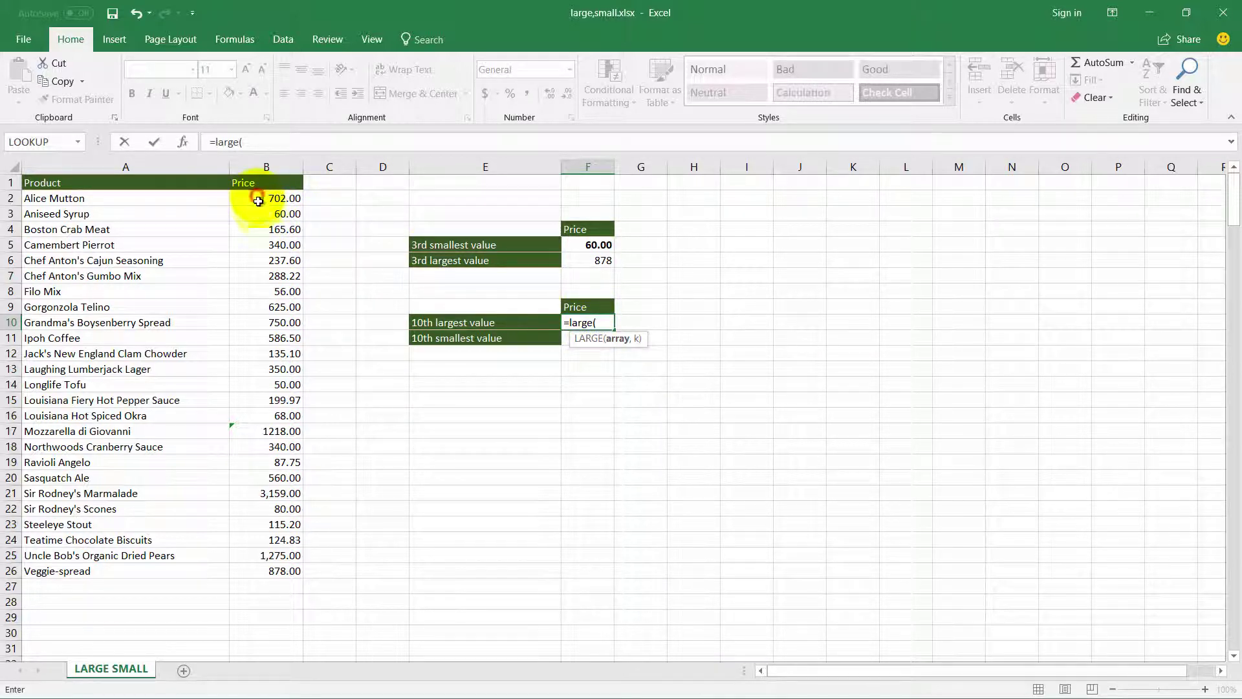
pyautogui.moveTo(258, 202); pyautogui.dragTo(269, 568)
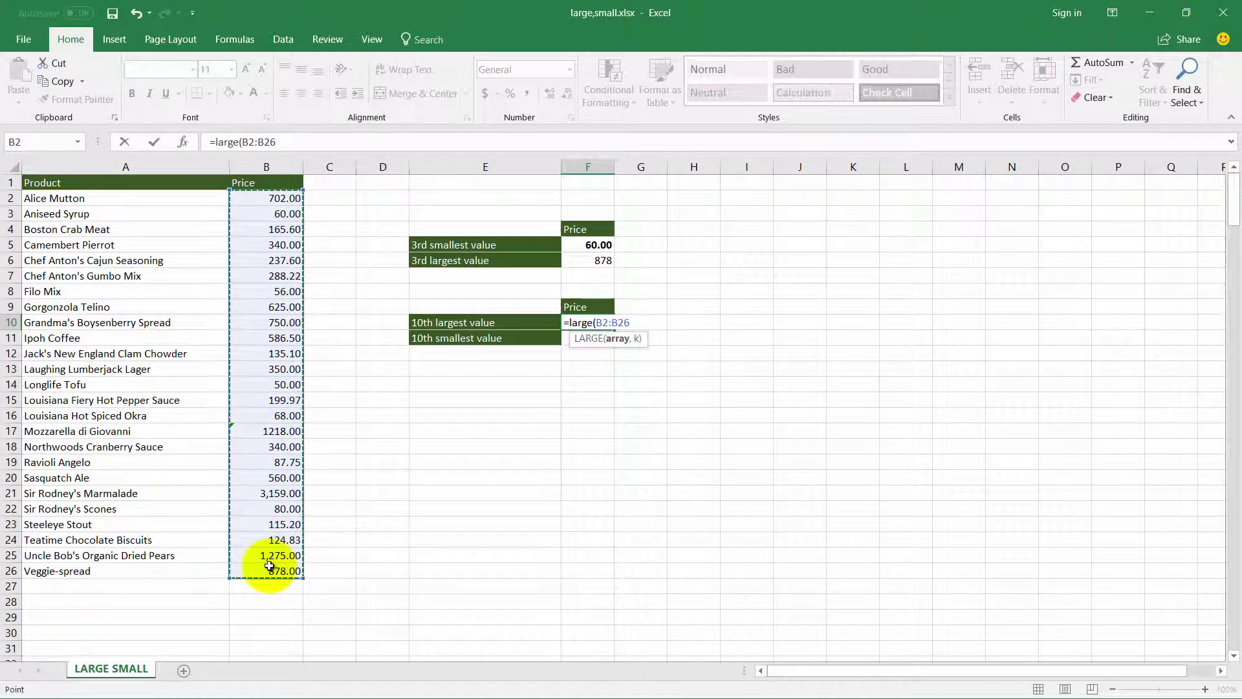
pyautogui.write(',')
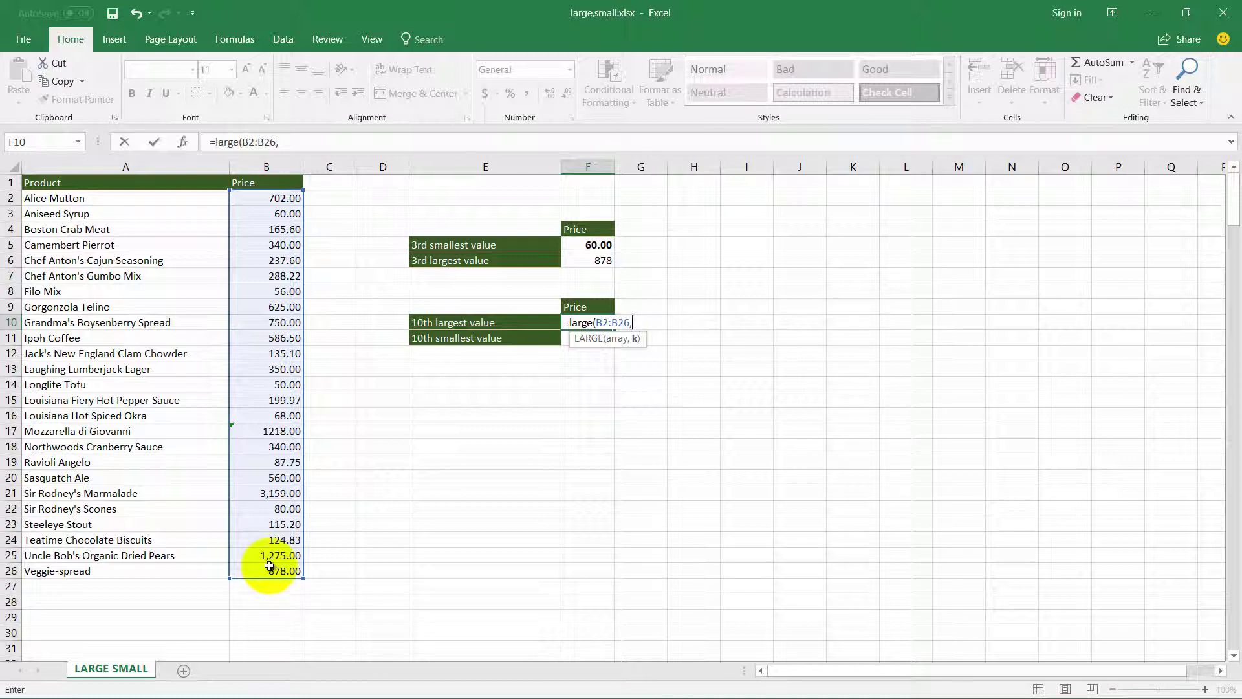
pyautogui.write('10')
pyautogui.write(')')
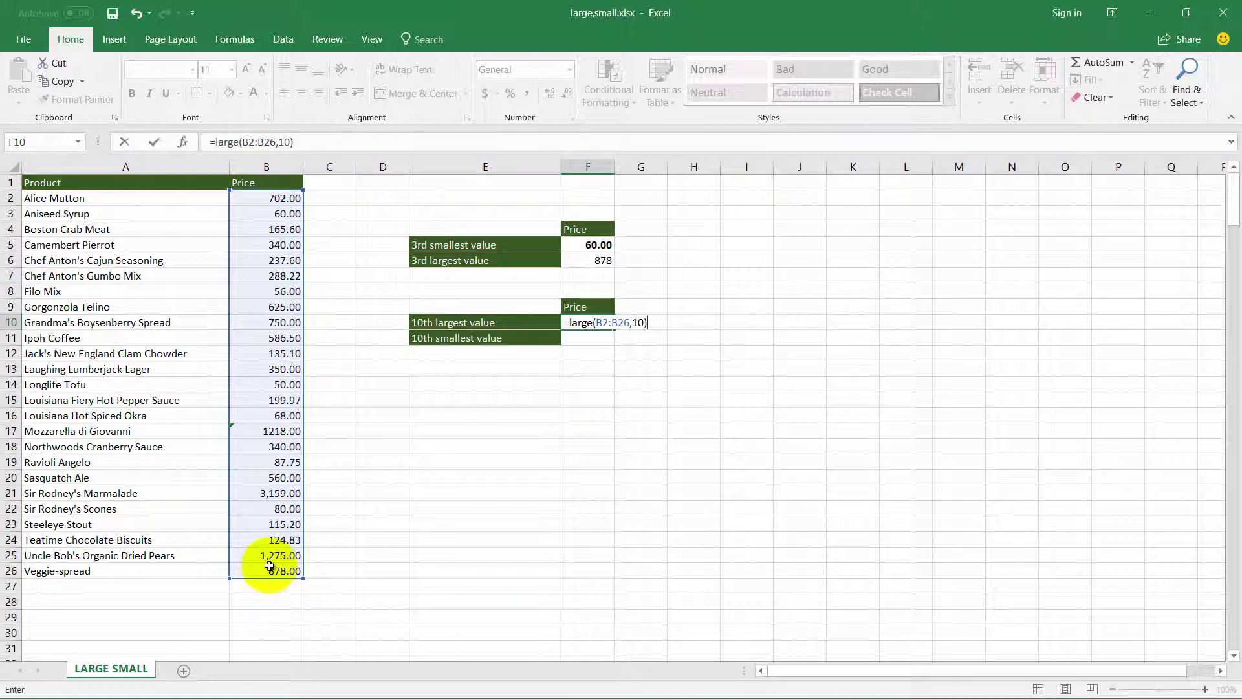
pyautogui.click(149, 142)
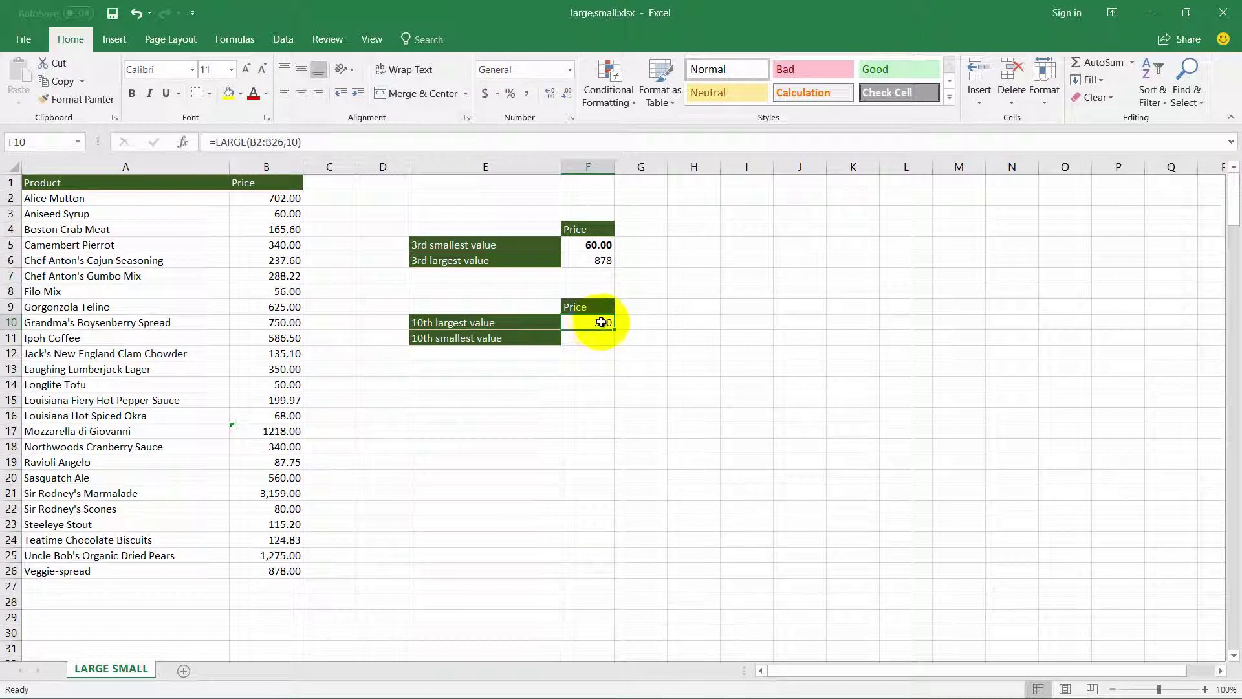
pyautogui.click(603, 261)
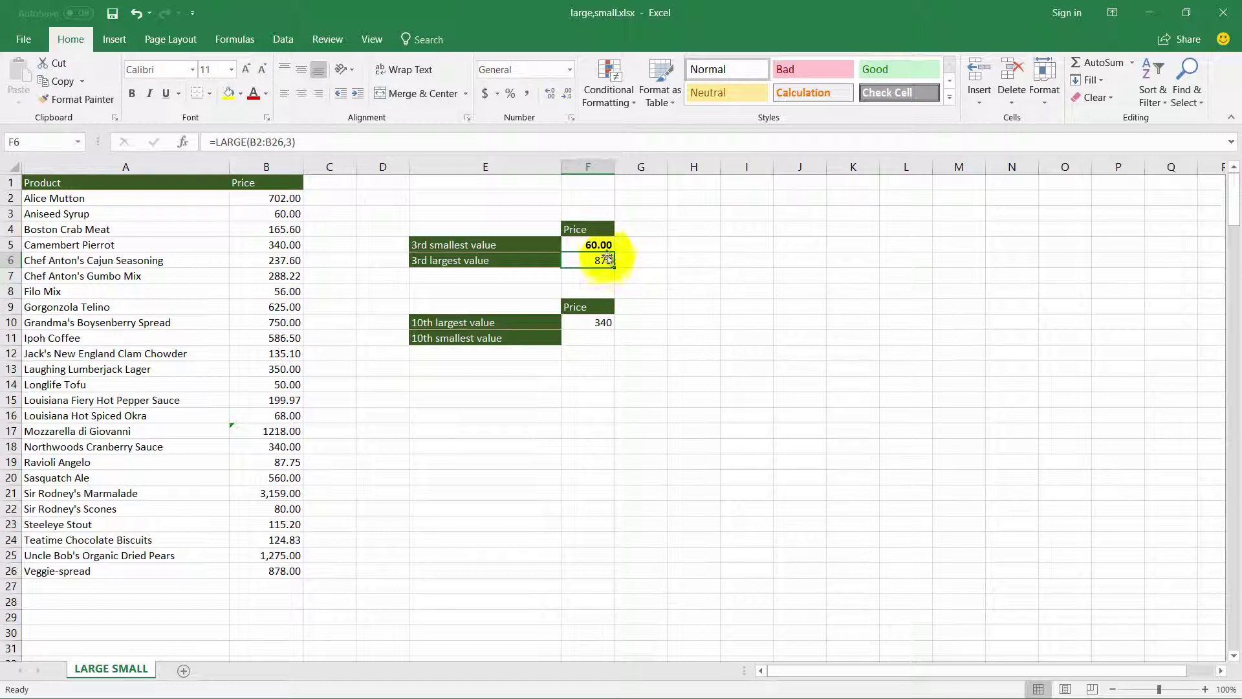
pyautogui.click(585, 244)
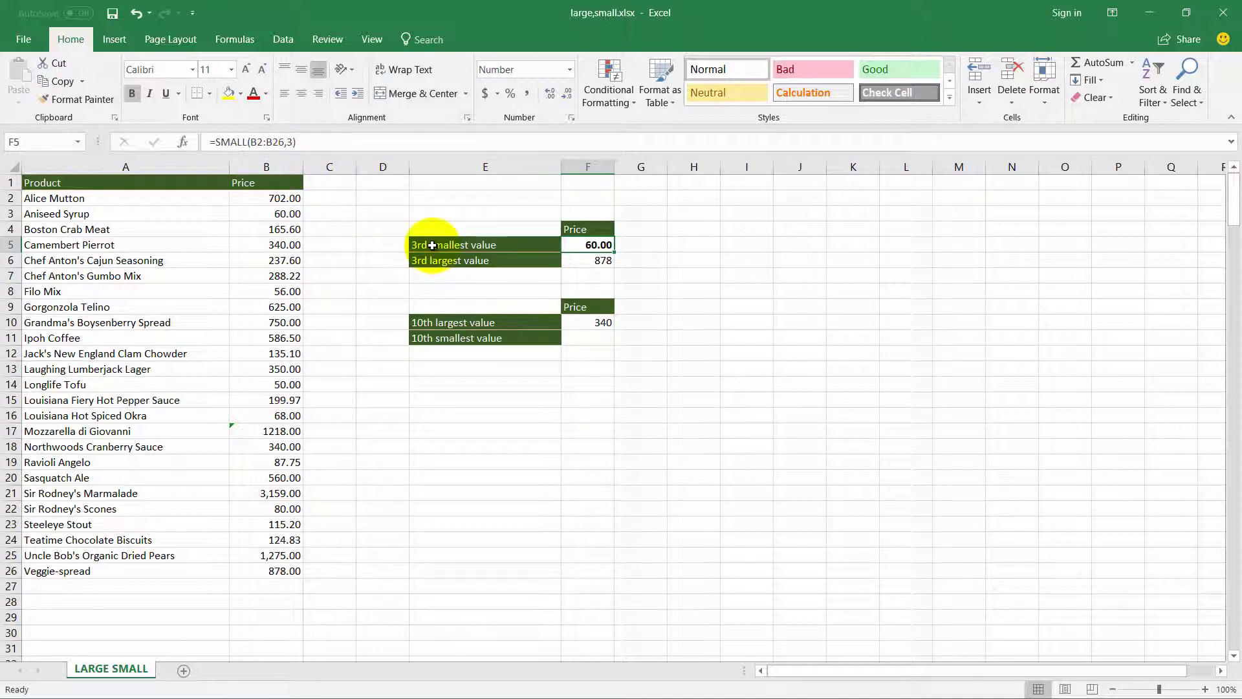
pyautogui.click(583, 341)
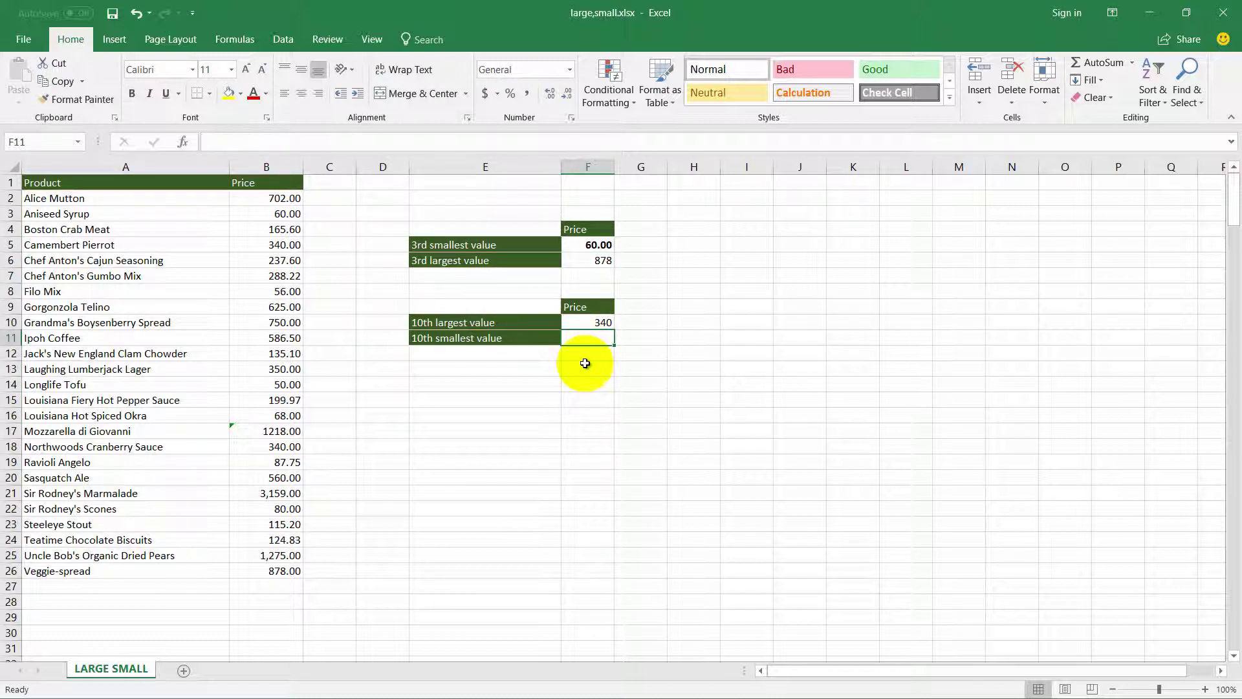
# Enter =SMALL(B2:B26,10) in F11, returning 165.6
pyautogui.write('=')
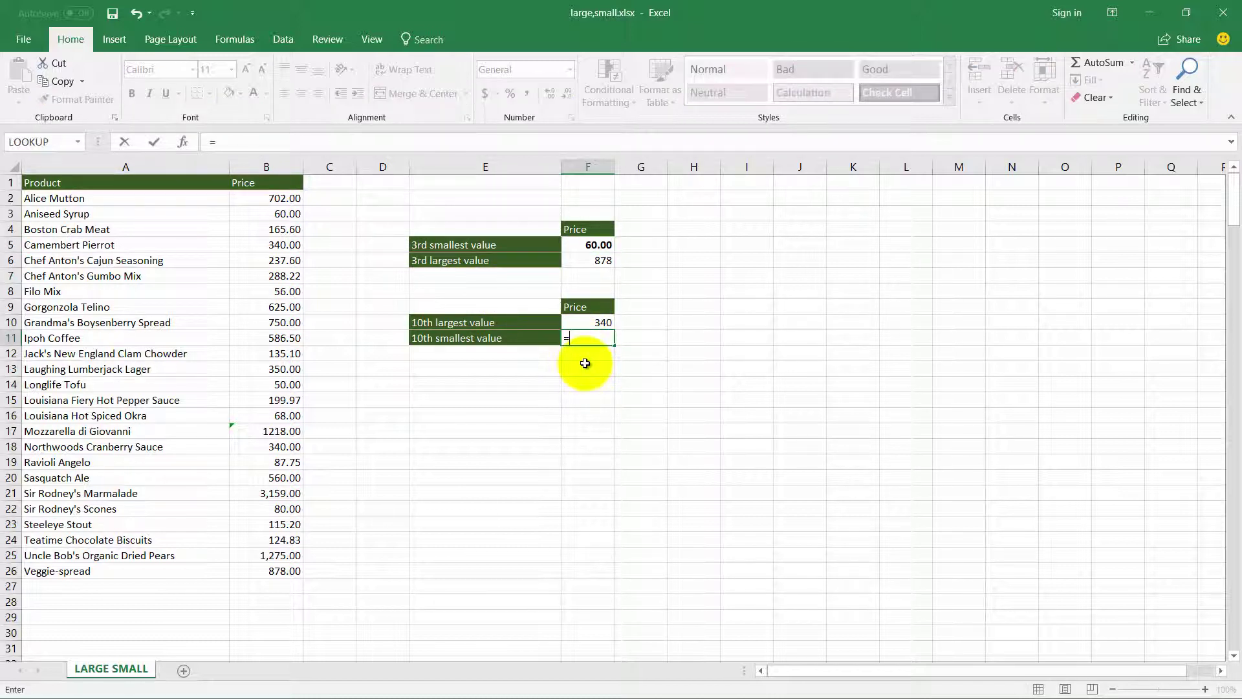
pyautogui.write('sm')
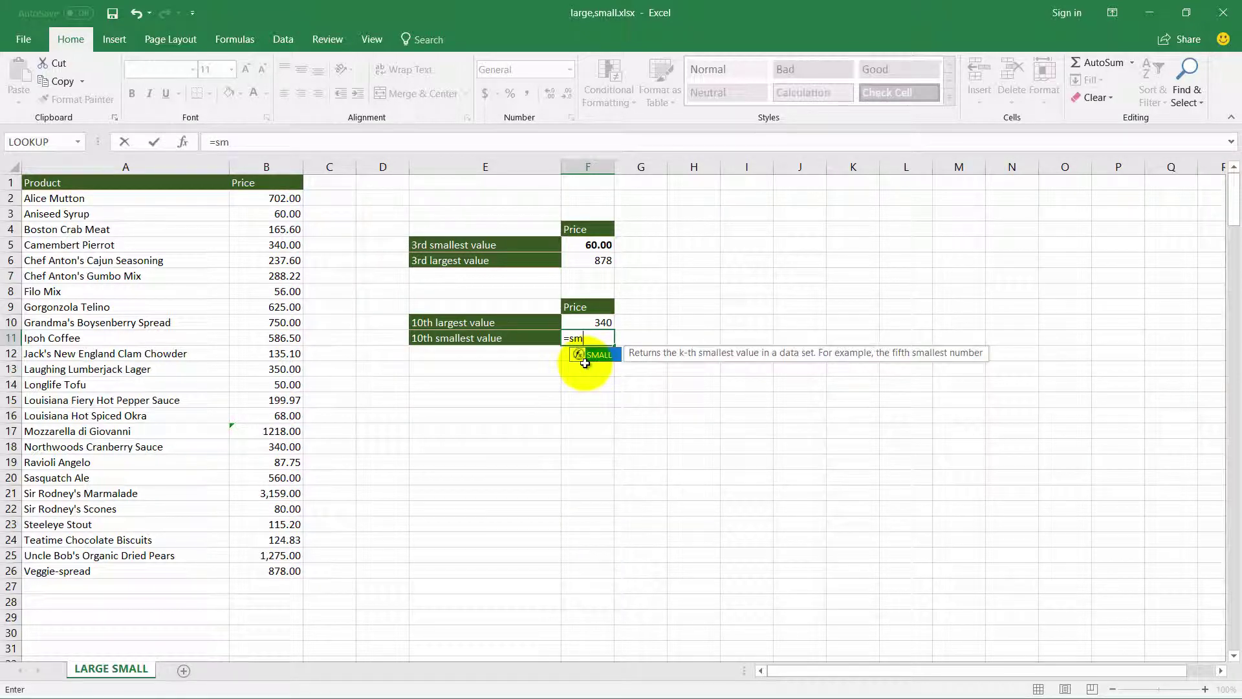
pyautogui.write('al')
pyautogui.press('Tab')
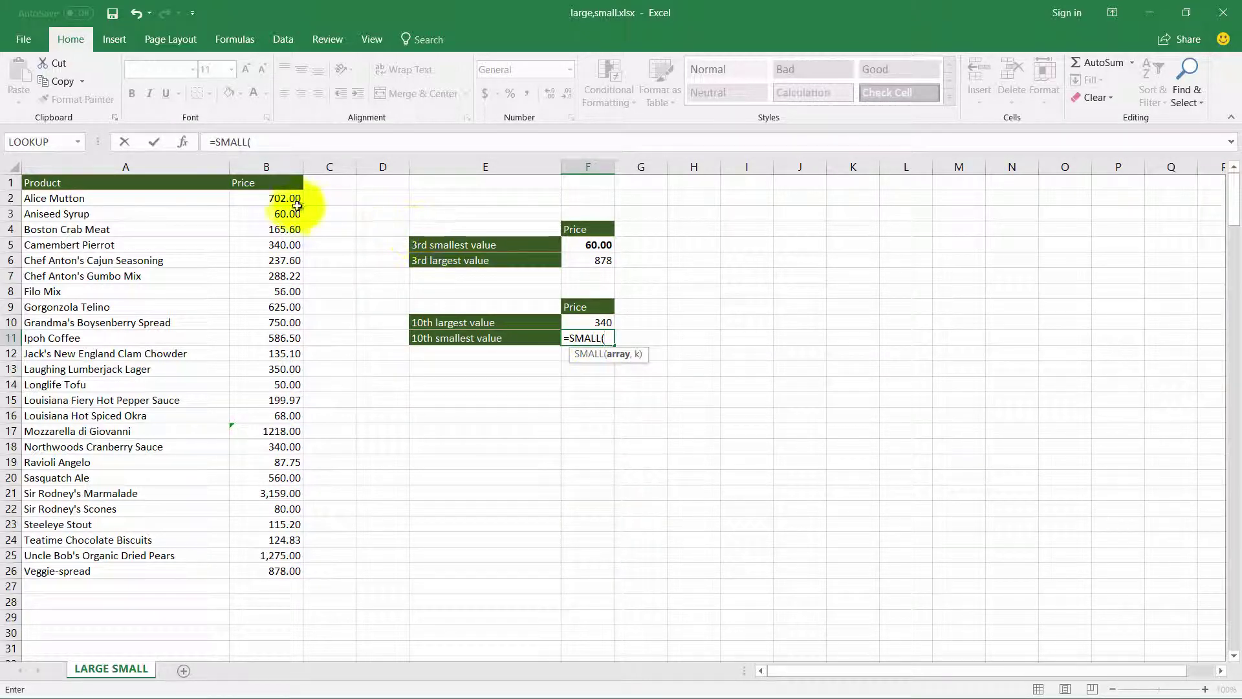
pyautogui.moveTo(285, 198); pyautogui.dragTo(266, 564)
pyautogui.write(',')
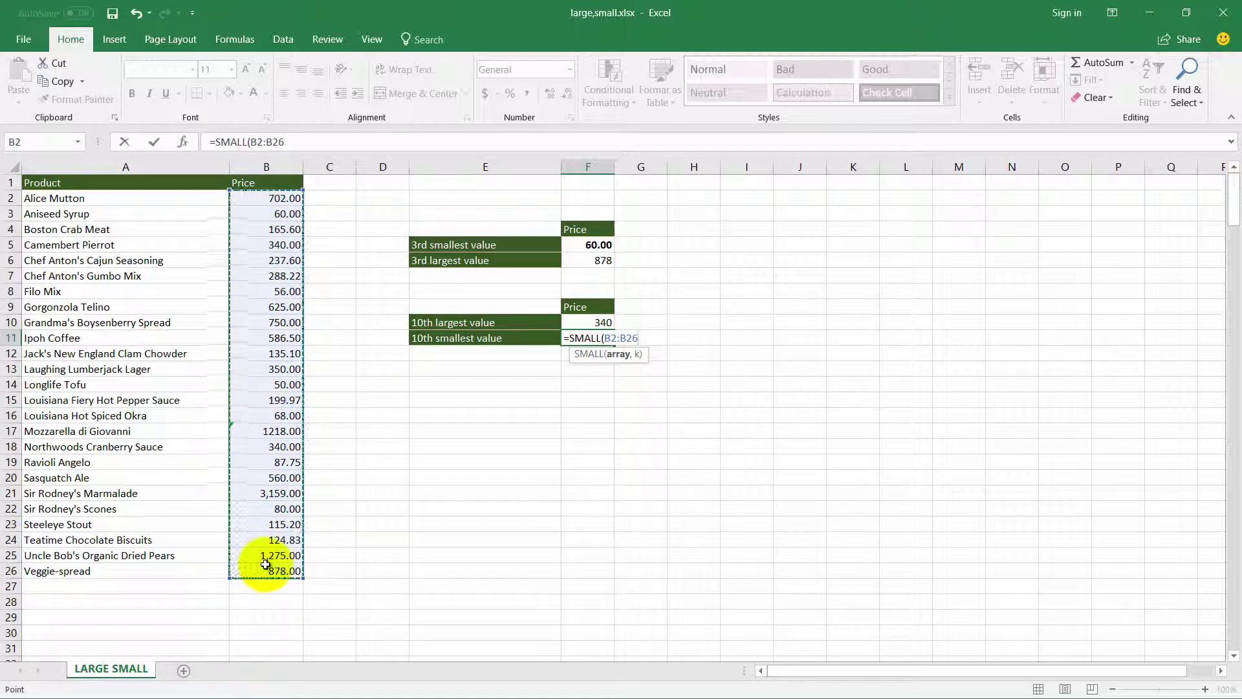
pyautogui.write('3')
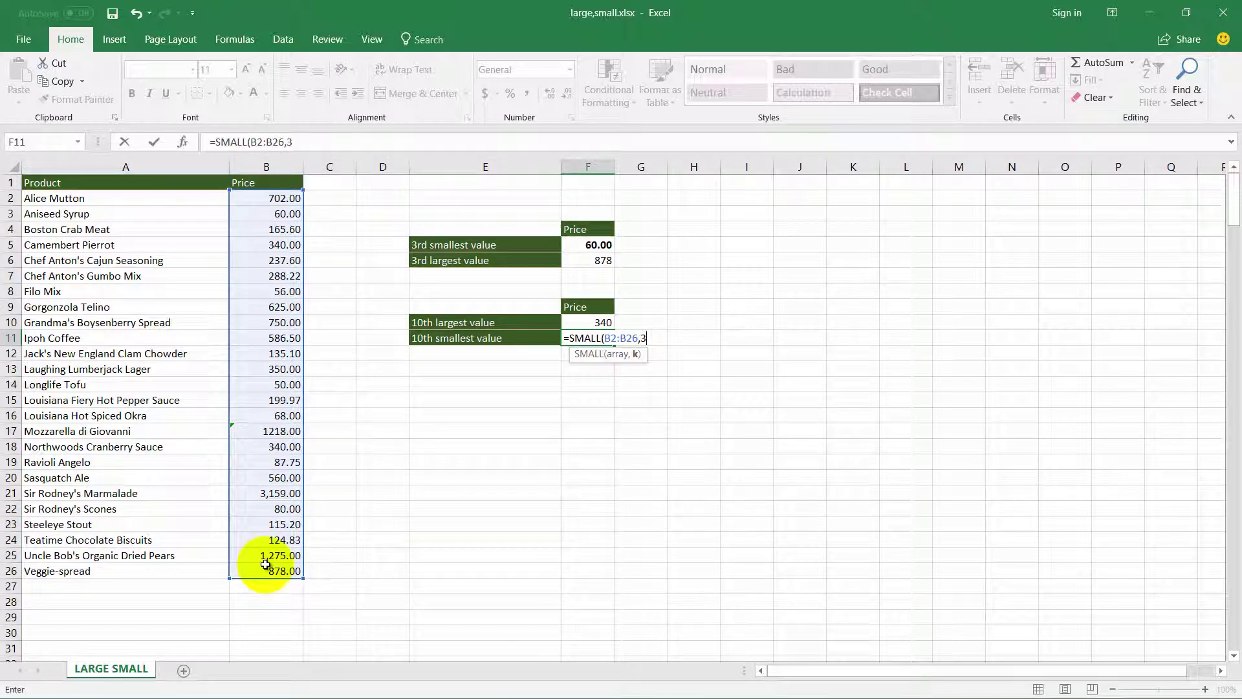
pyautogui.press('BackSpace')
pyautogui.write('1')
pyautogui.write('0')
pyautogui.write(')')
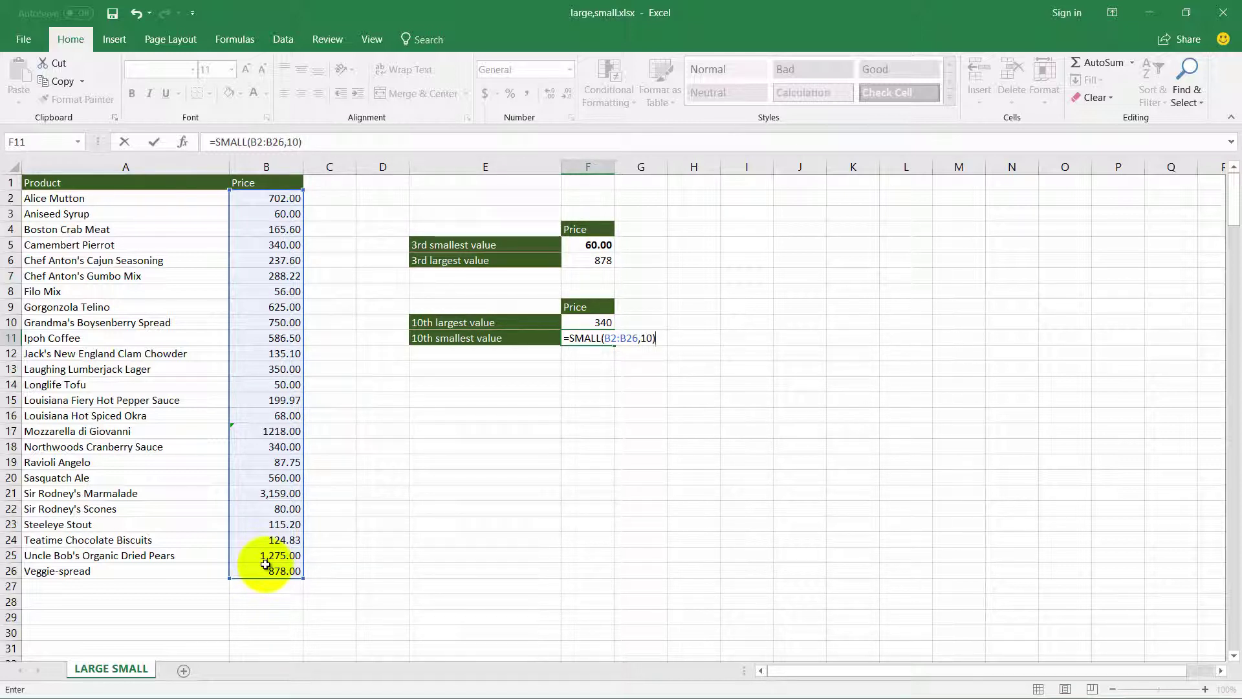
pyautogui.click(155, 141)
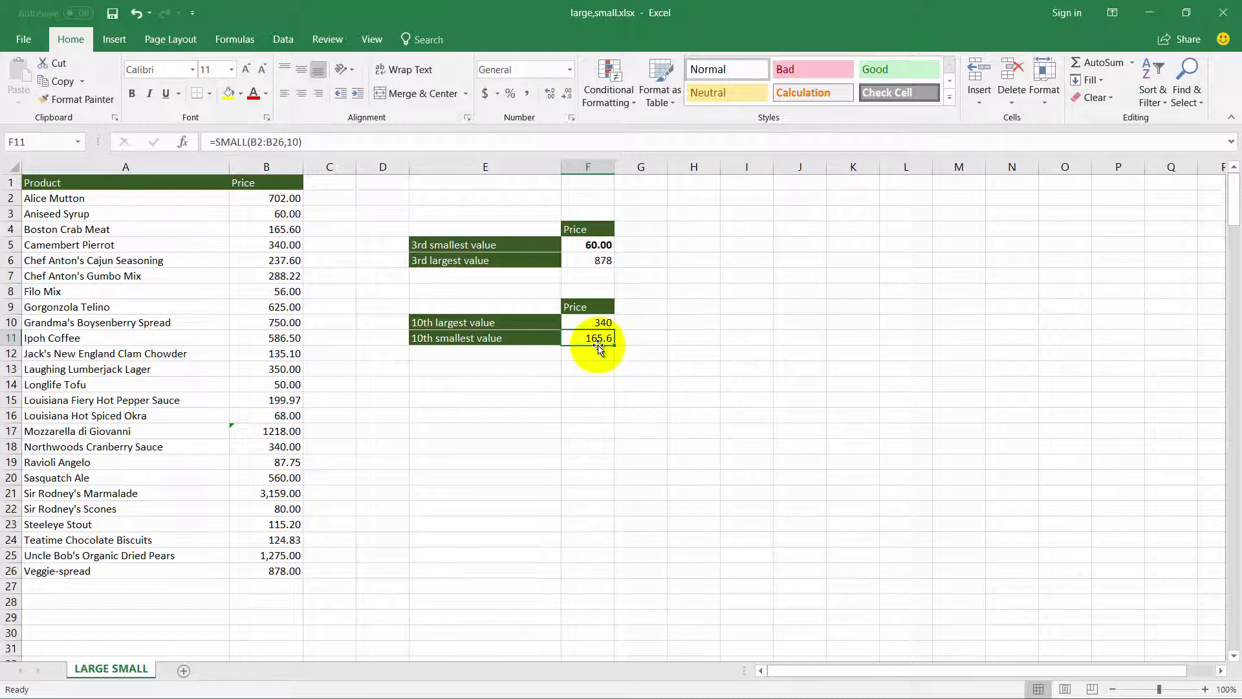
pyautogui.moveTo(284, 198); pyautogui.dragTo(279, 565)
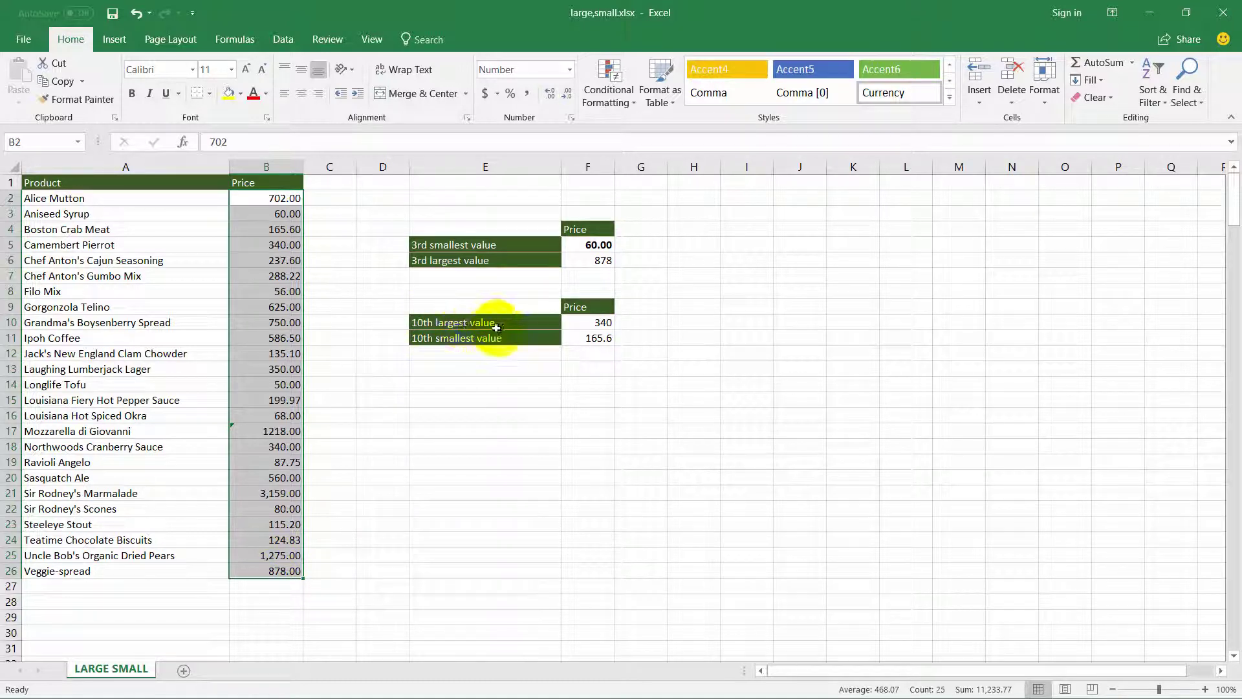
pyautogui.click(272, 198)
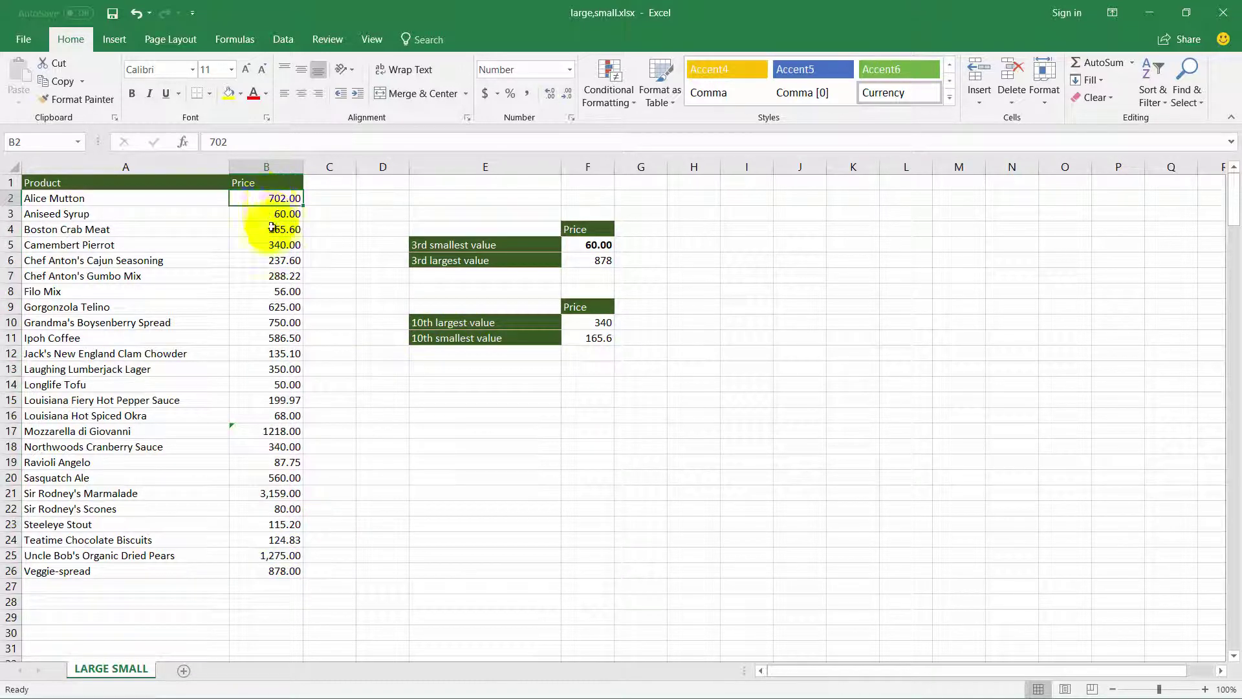
pyautogui.moveTo(272, 227); pyautogui.dragTo(287, 569)
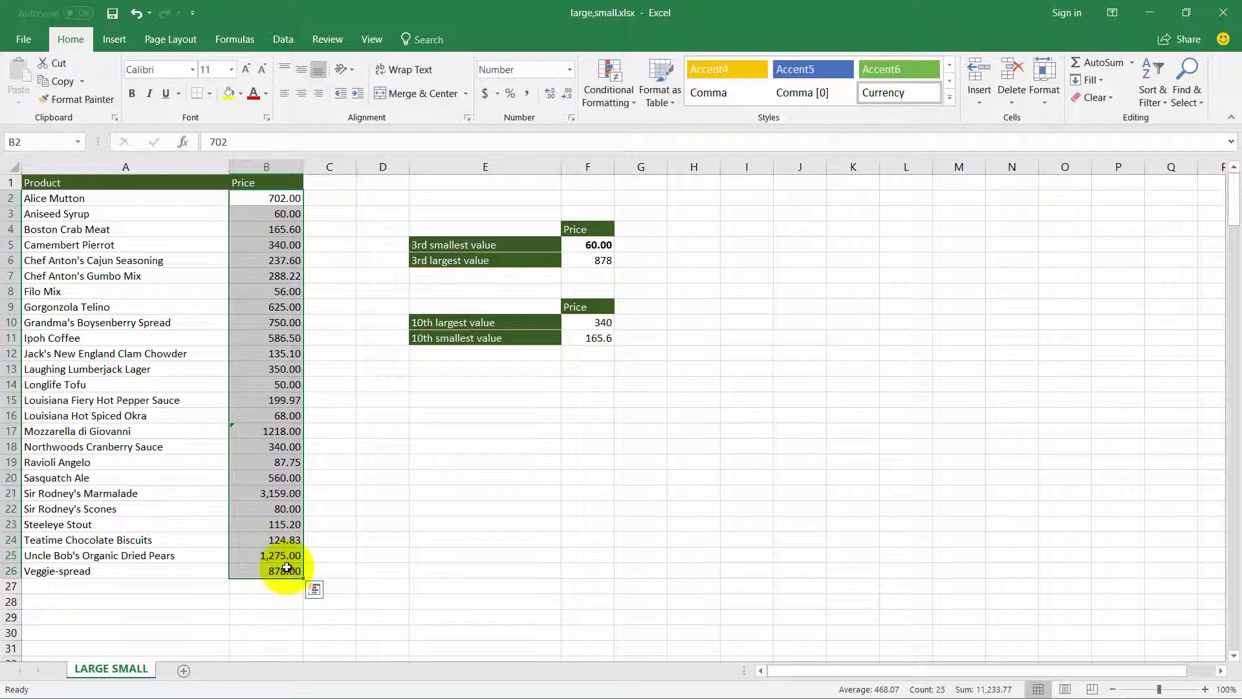
pyautogui.click(275, 430)
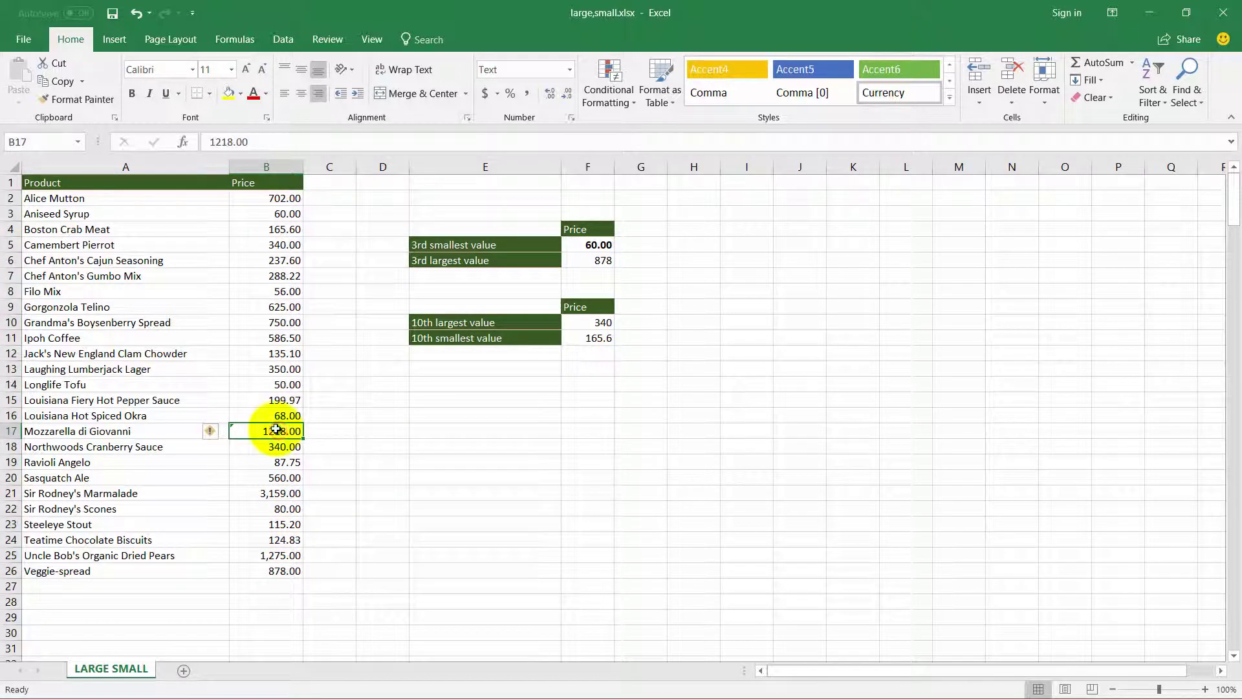
pyautogui.moveTo(210, 431)
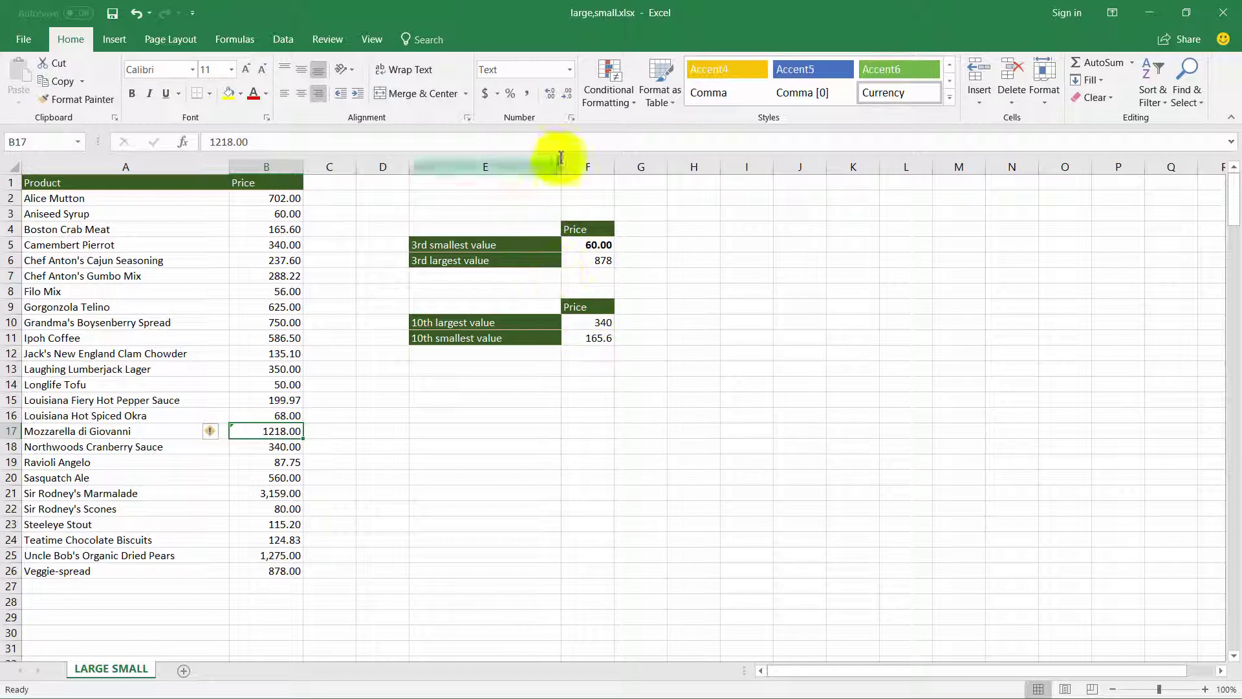
# Apply the Number format to B17's 1218.00 price and bring up its number-stored-as-text fixes
pyautogui.click(570, 69)
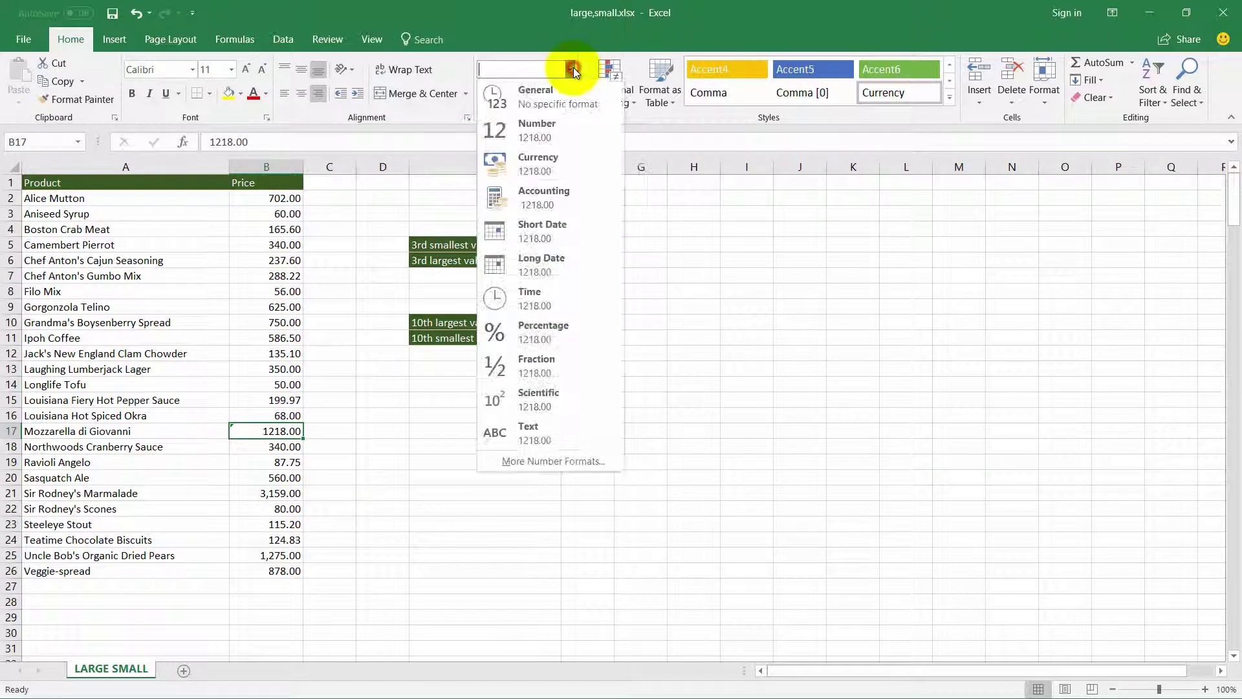
pyautogui.click(547, 134)
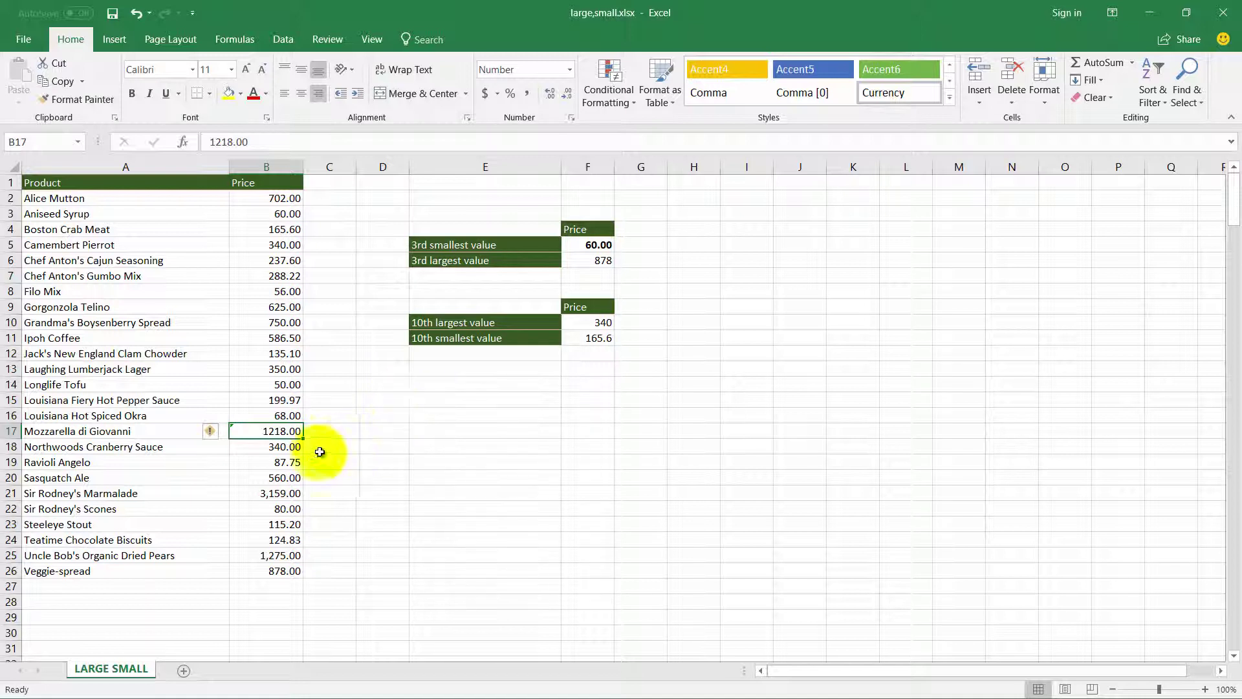
pyautogui.click(283, 446)
pyautogui.click(278, 433)
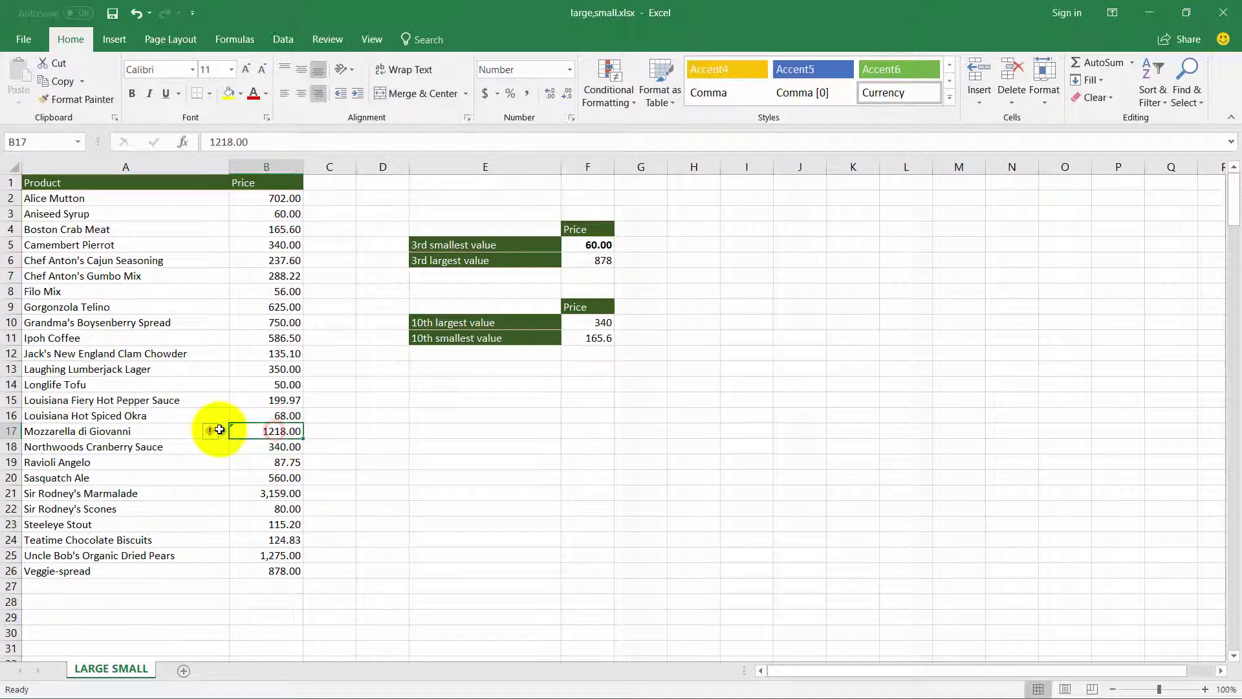
pyautogui.click(226, 432)
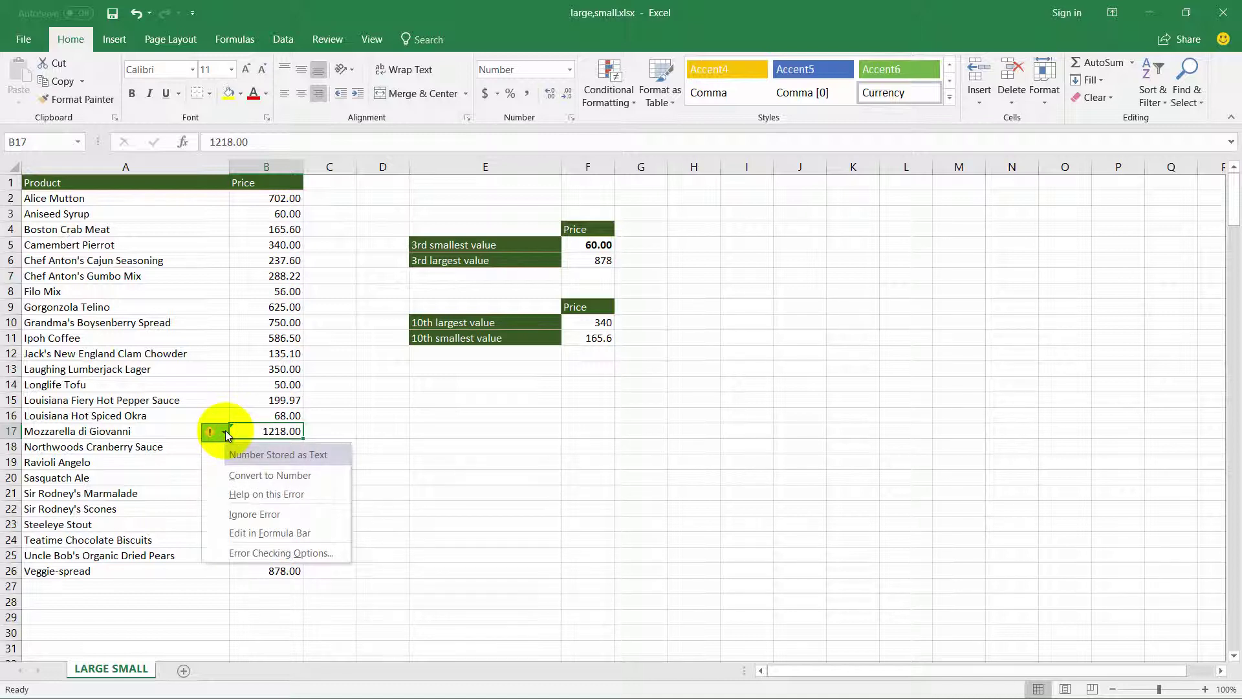
# Convert B17 to a true number, then check F10 (now 350) and F6 (now 1218)
pyautogui.click(244, 478)
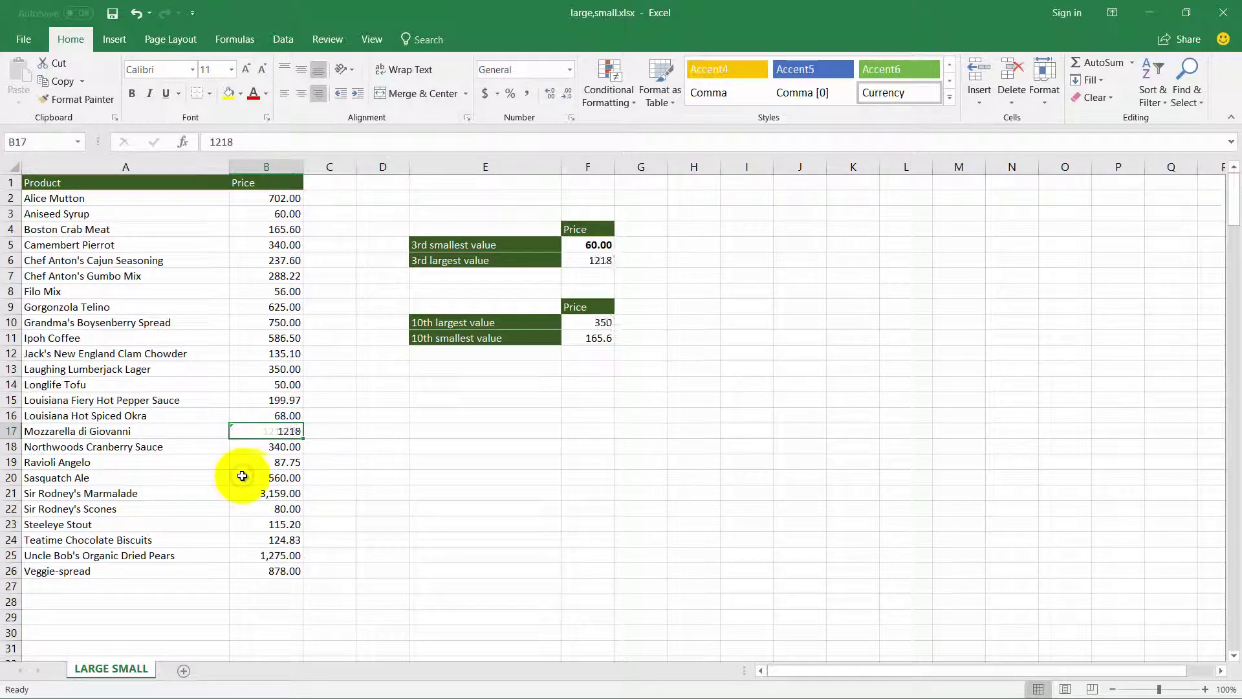
pyautogui.click(602, 322)
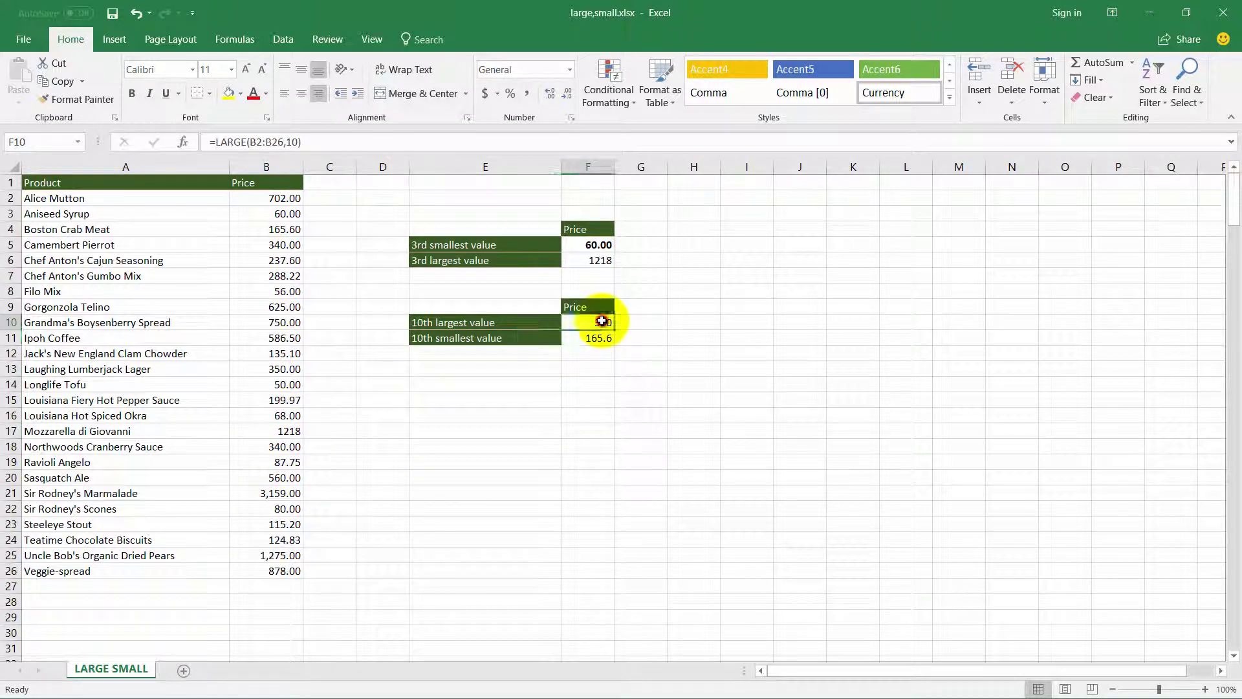
pyautogui.click(605, 262)
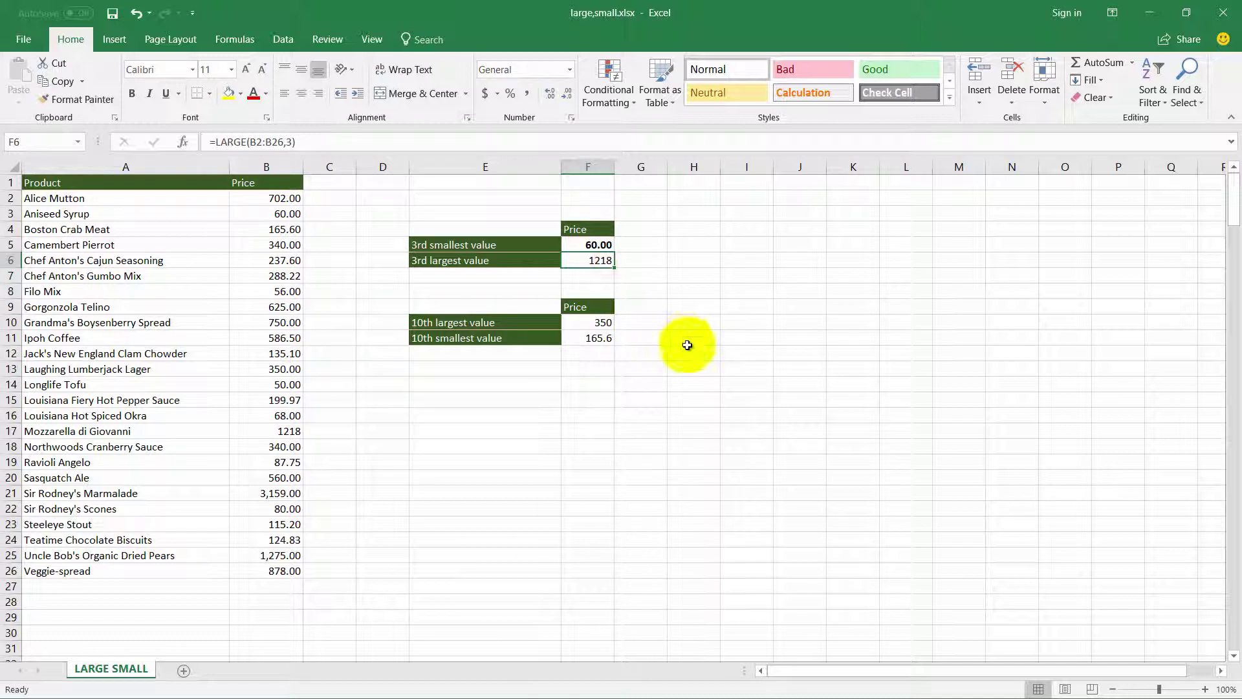